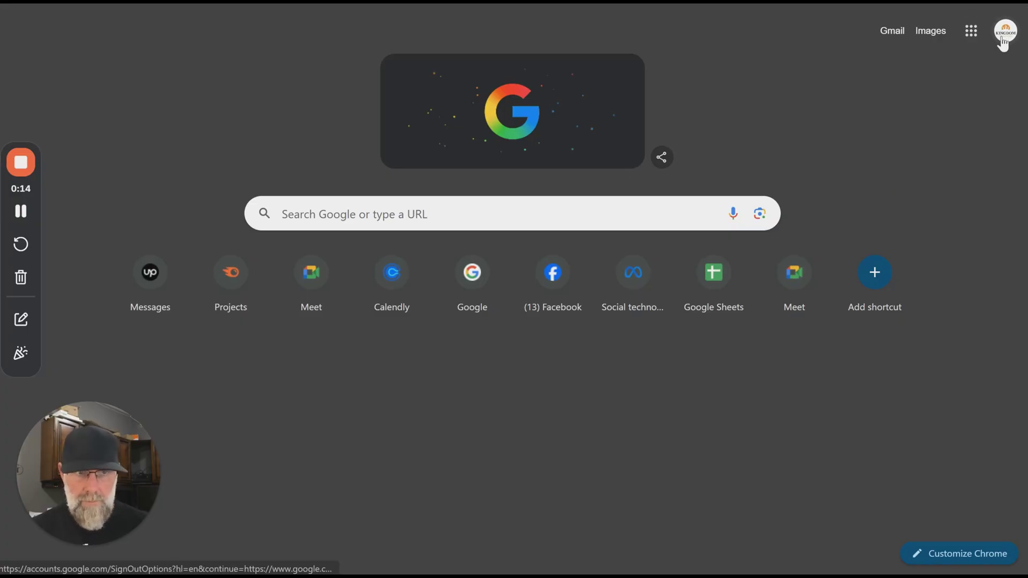
# - Launch Business Profile Manager from the Google apps grid and open Kingdom Coaching on Google Search
pyautogui.click(973, 35)
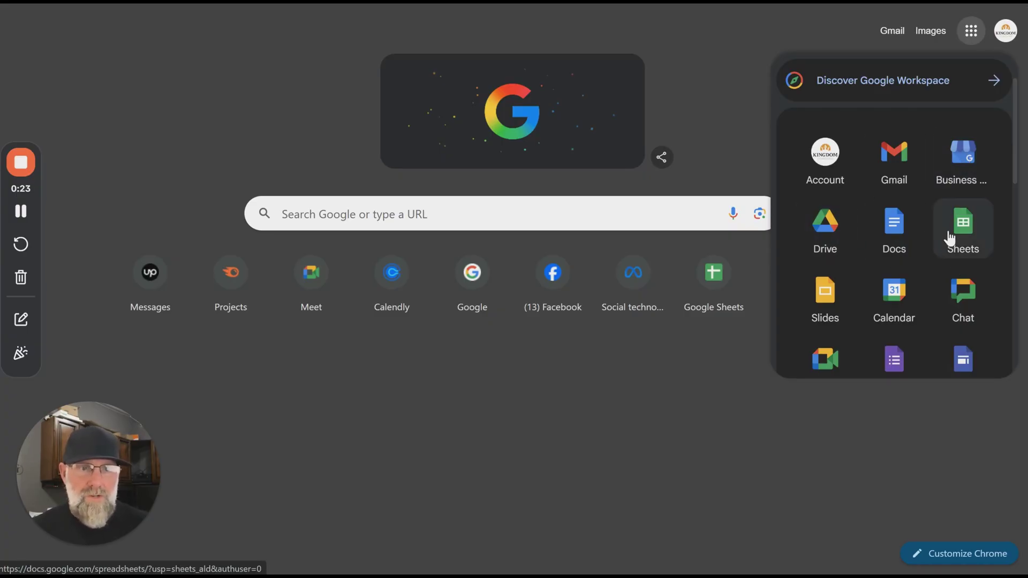
pyautogui.scroll(-1, 883, 292)
pyautogui.scroll(-1, 856, 291)
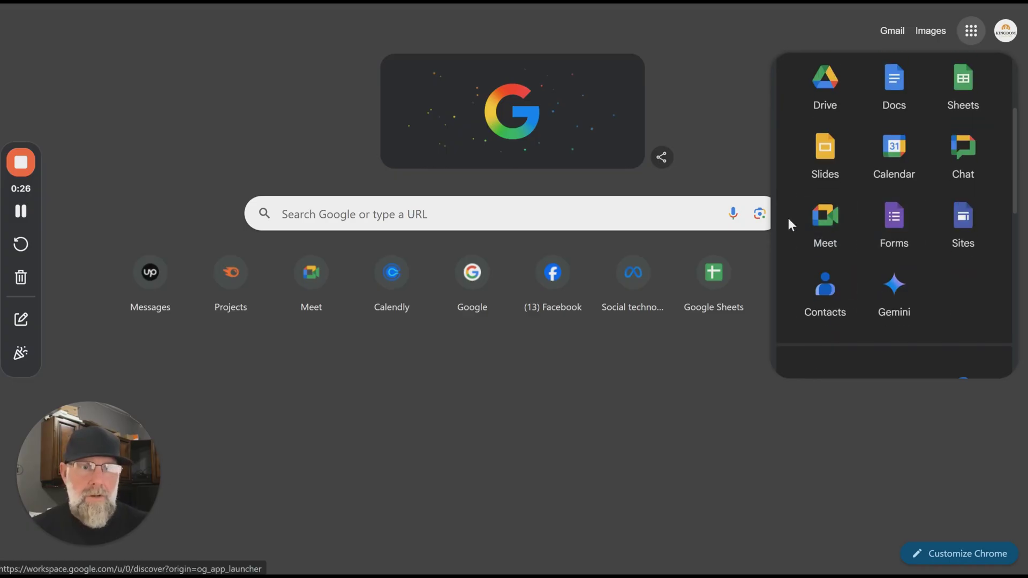
pyautogui.scroll(-3, 929, 266)
pyautogui.scroll(-2, 929, 266)
pyautogui.scroll(3, 908, 223)
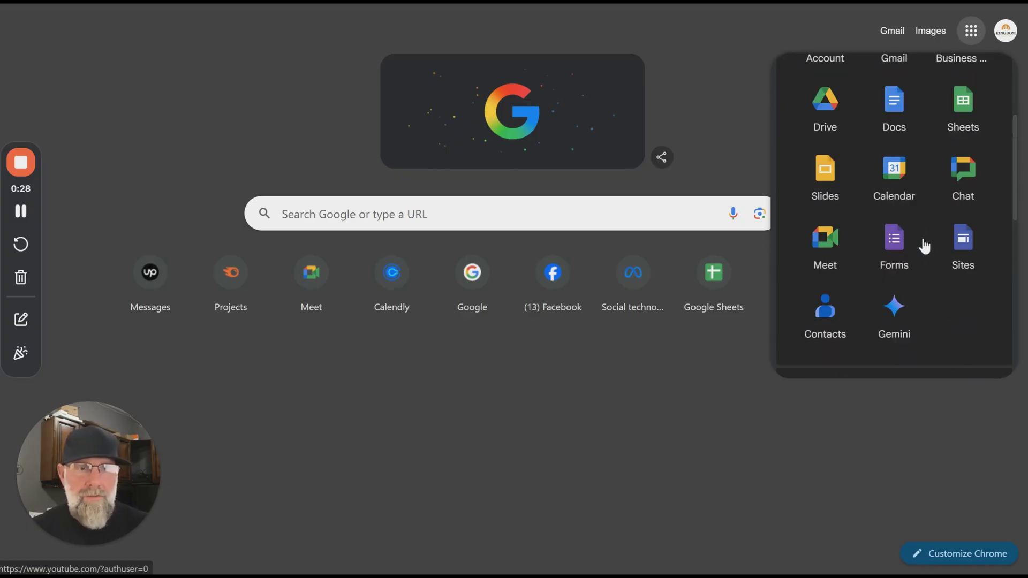
pyautogui.scroll(2, 923, 246)
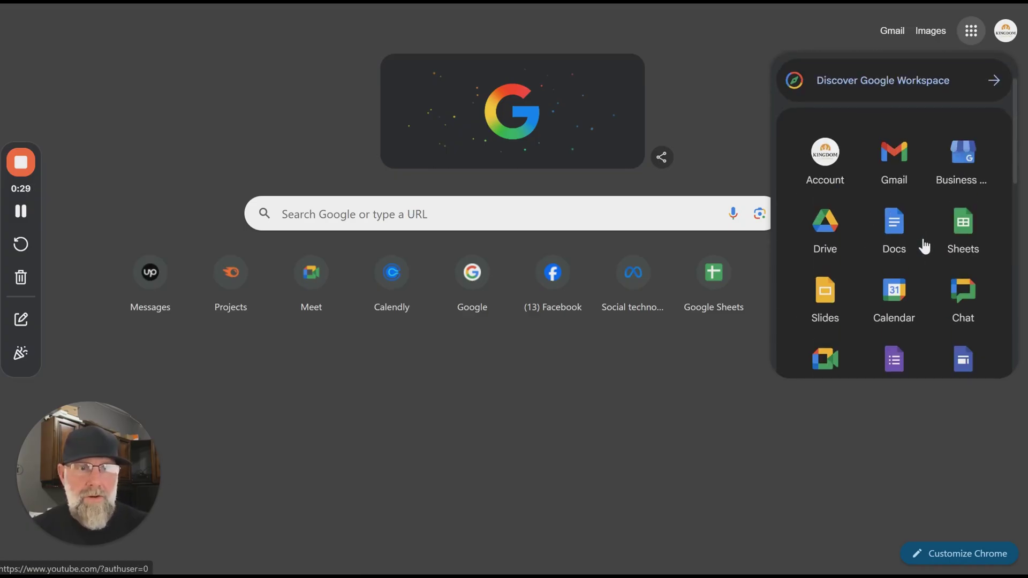
pyautogui.click(967, 157)
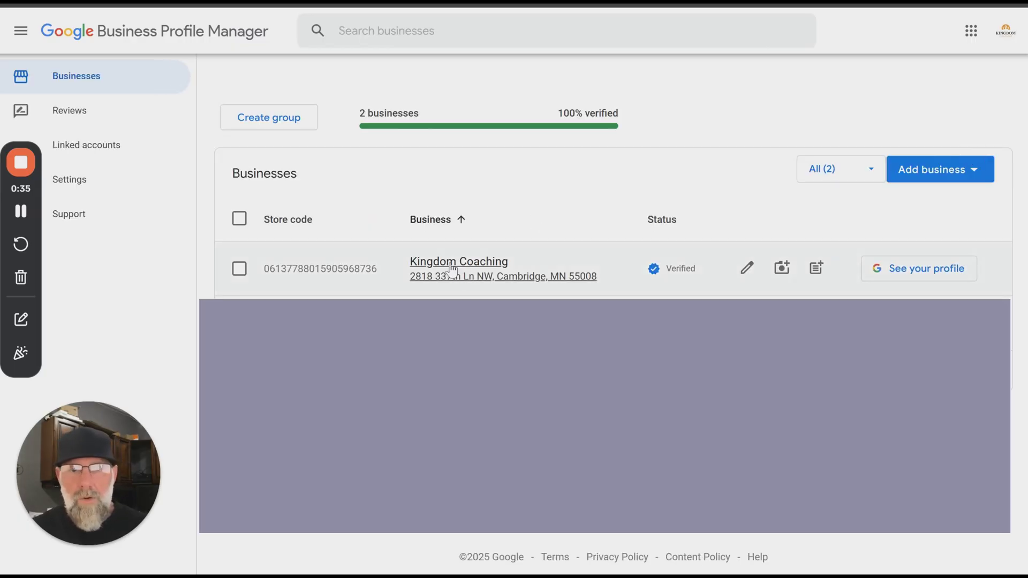
pyautogui.click(449, 261)
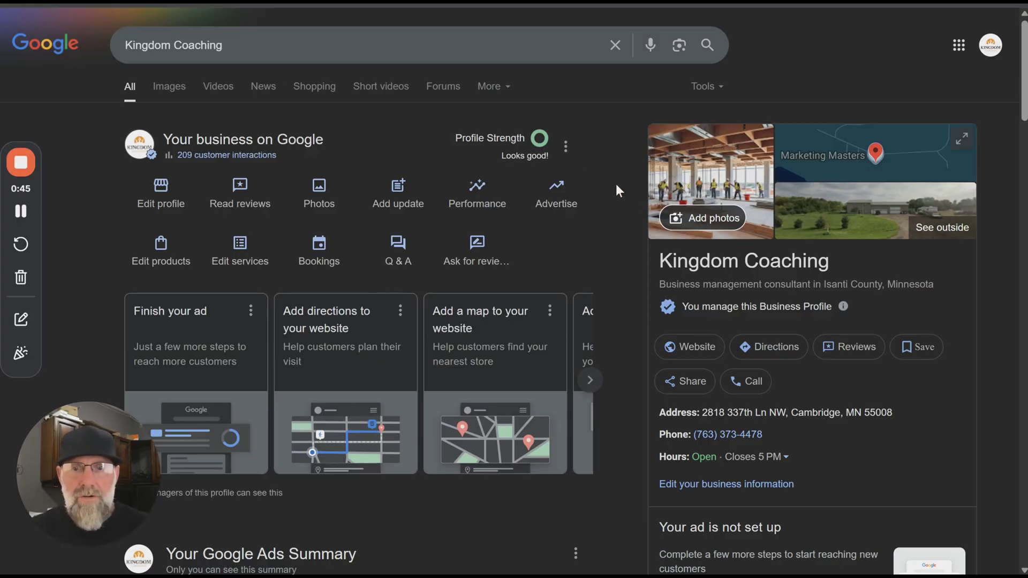
pyautogui.scroll(-2, 616, 184)
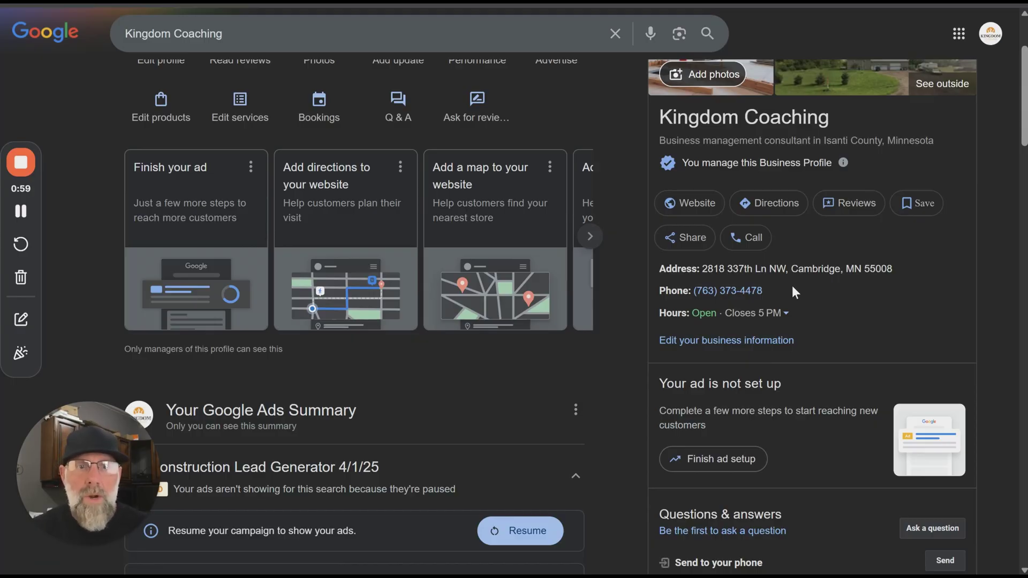
pyautogui.scroll(2, 827, 269)
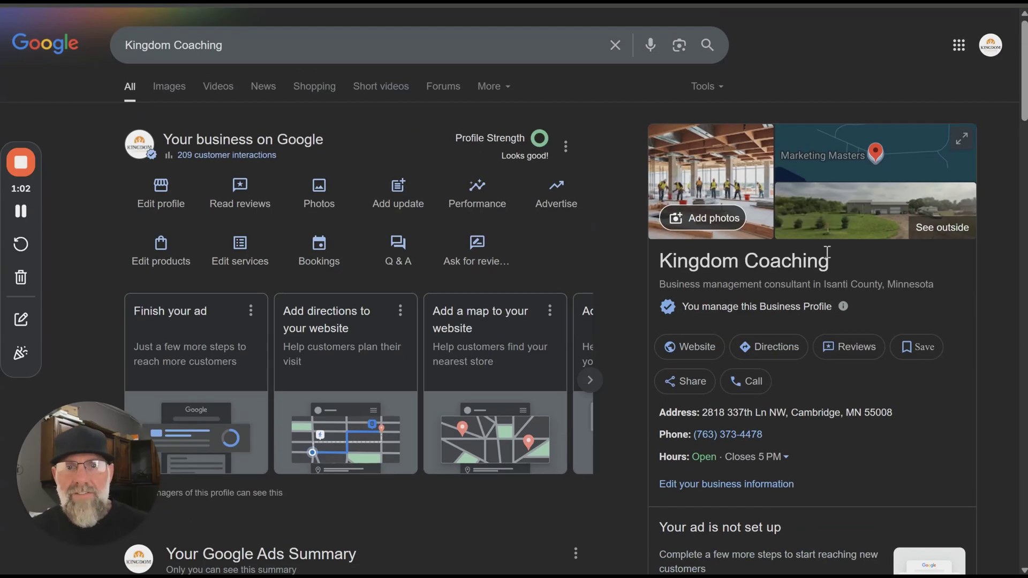
# - Open People and access under Kingdom Coaching's Business Profile settings to list owner, manager and invites
pyautogui.click(567, 149)
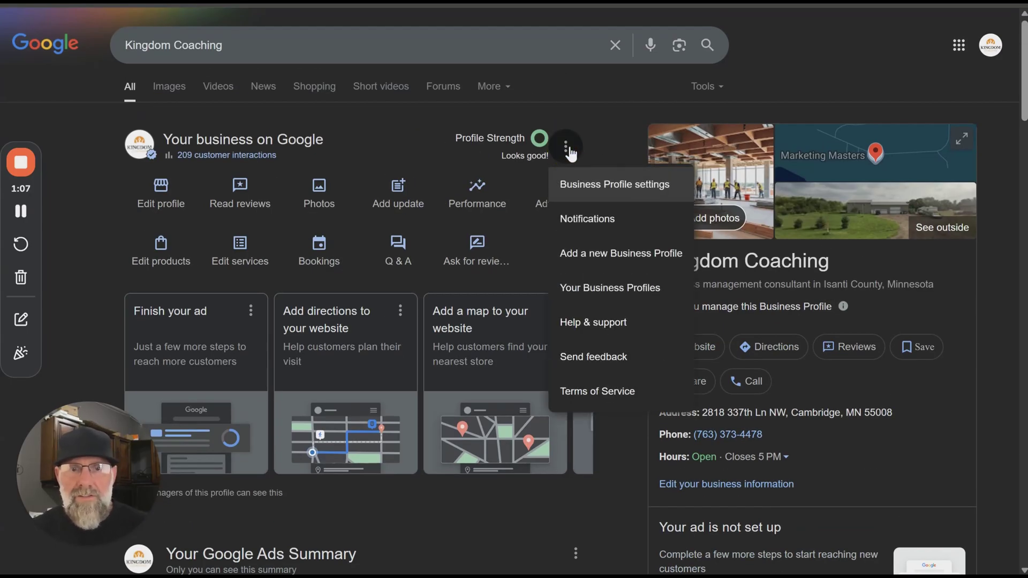
pyautogui.click(603, 190)
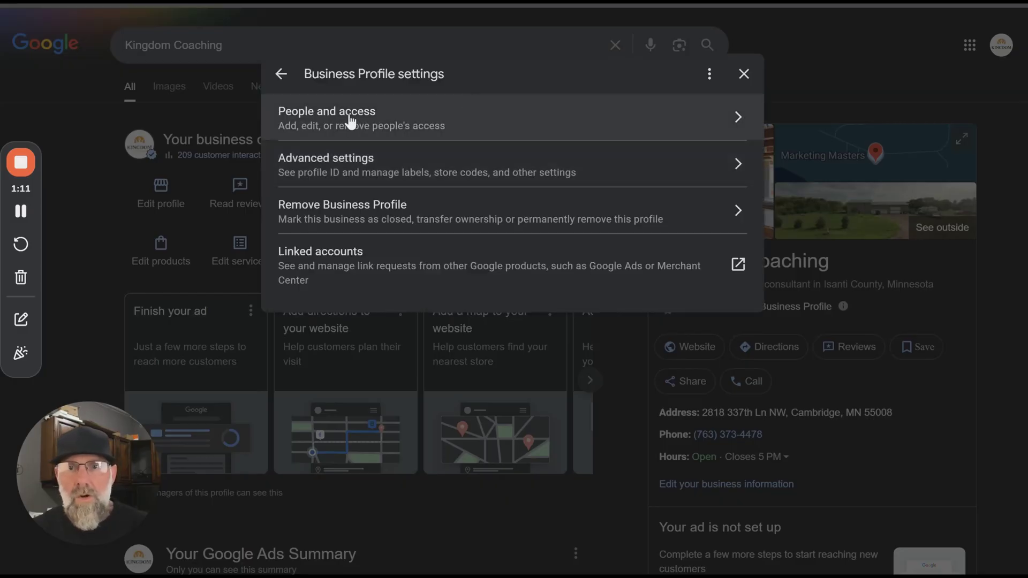
pyautogui.click(583, 123)
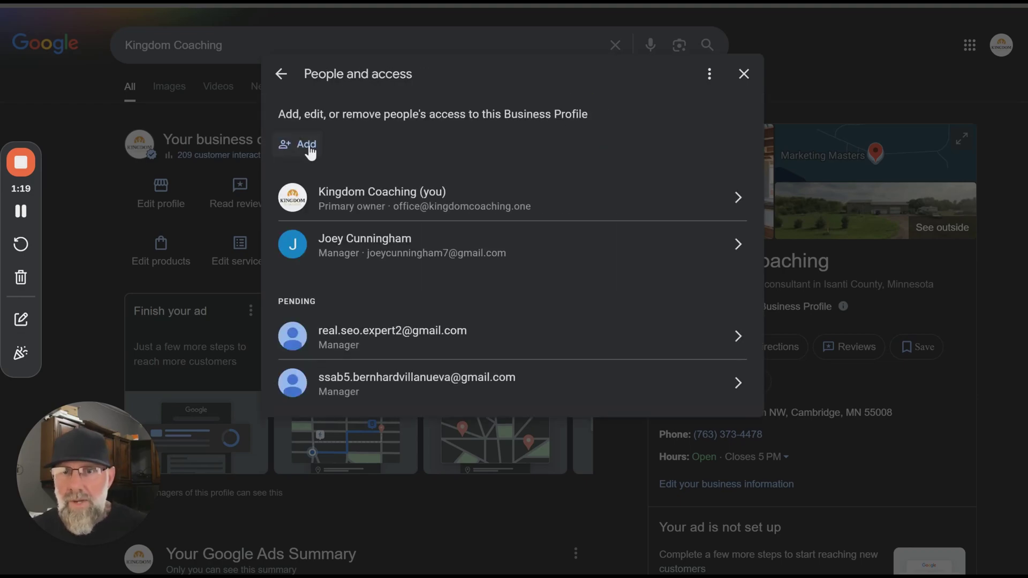
# - Open the Add person invite form, focus its Email address field, then close it without inviting
pyautogui.click(307, 146)
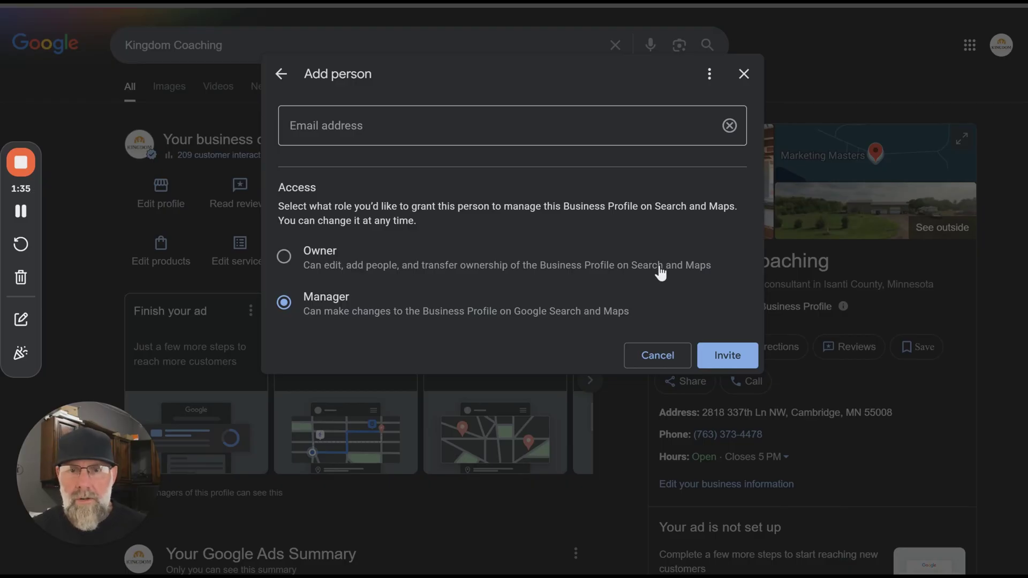
pyautogui.click(420, 122)
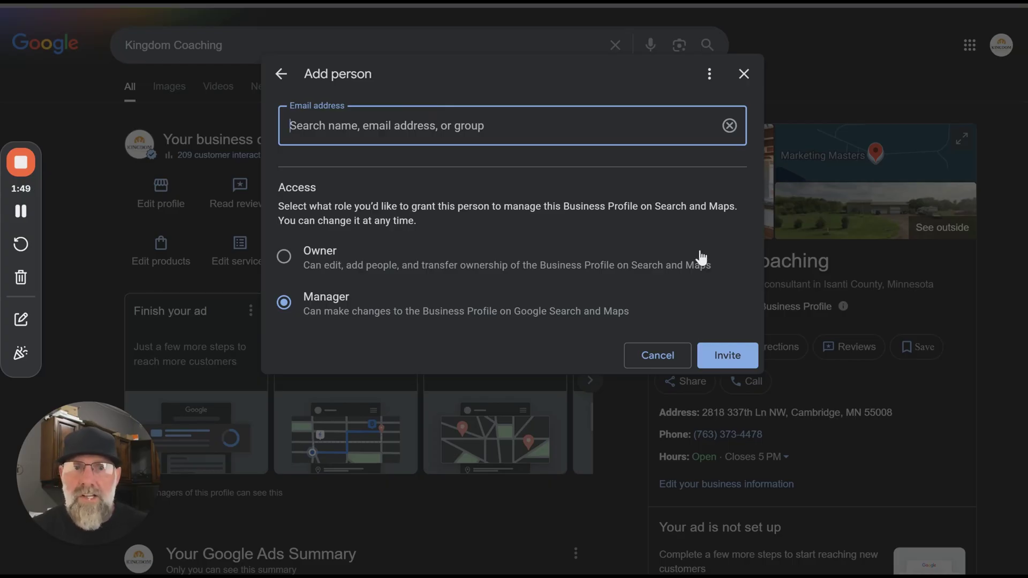
pyautogui.click(744, 74)
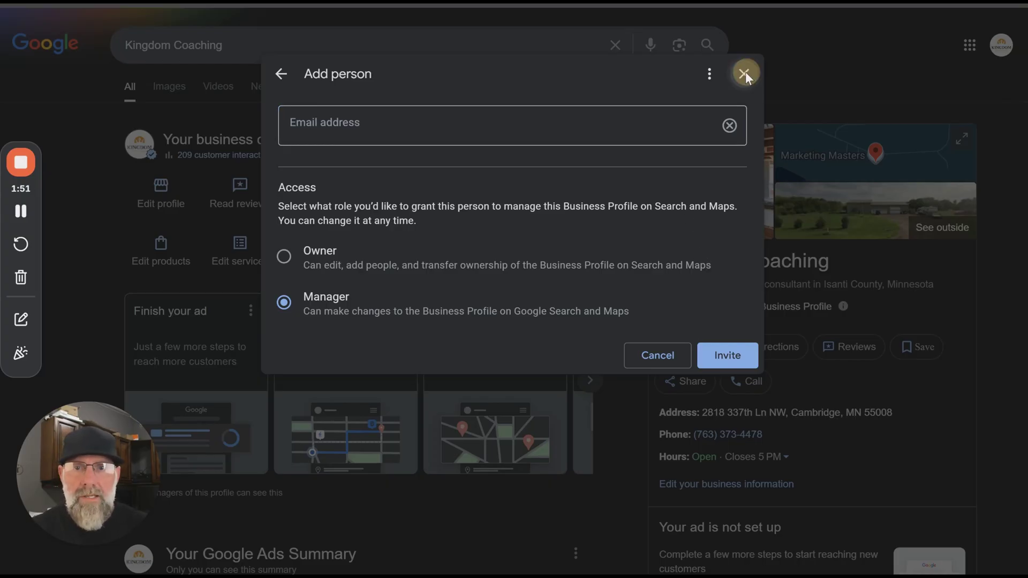
pyautogui.click(565, 147)
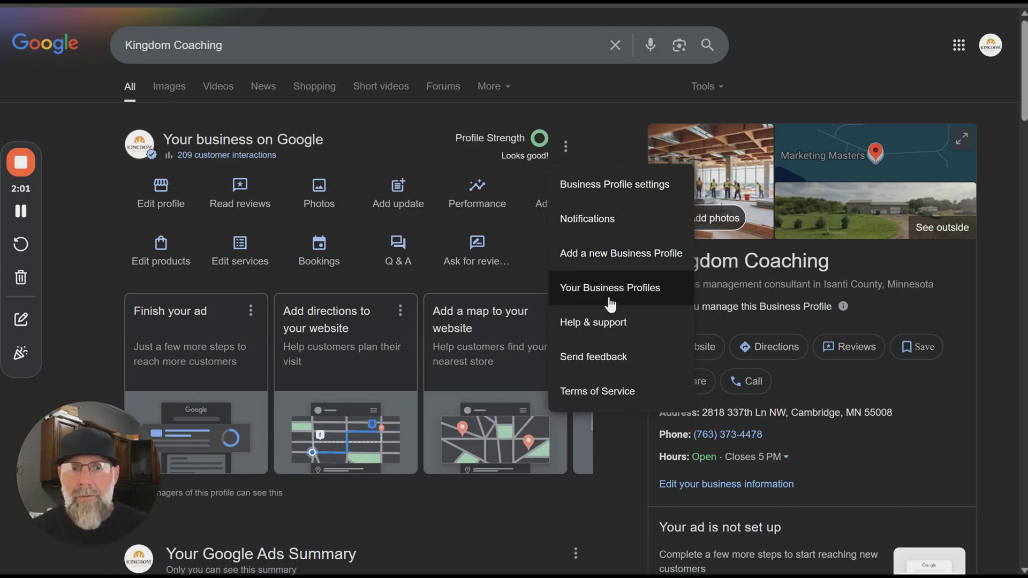
pyautogui.click(572, 149)
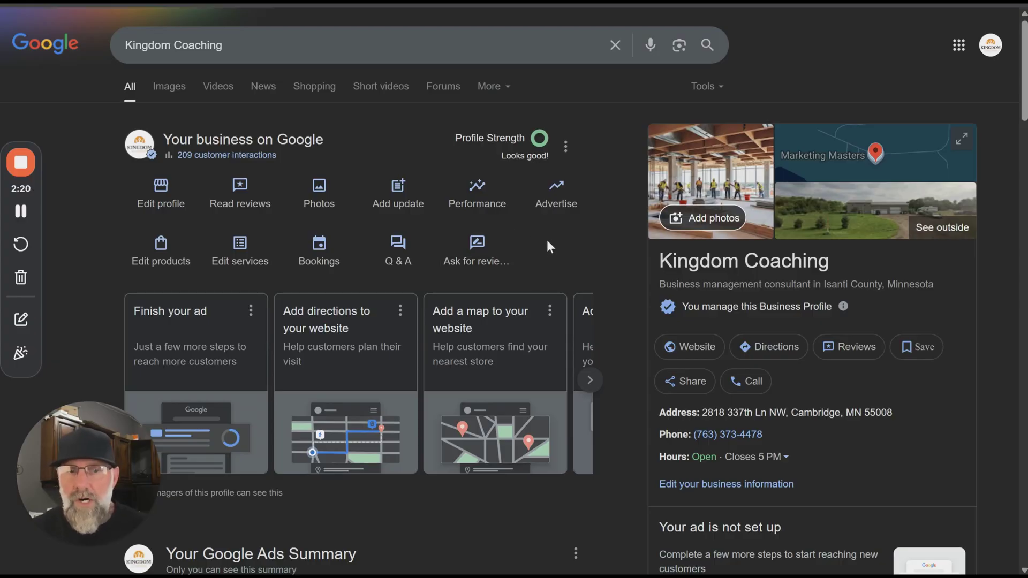
pyautogui.scroll(-2, 547, 240)
pyautogui.scroll(-1, 547, 240)
pyautogui.scroll(-2, 552, 246)
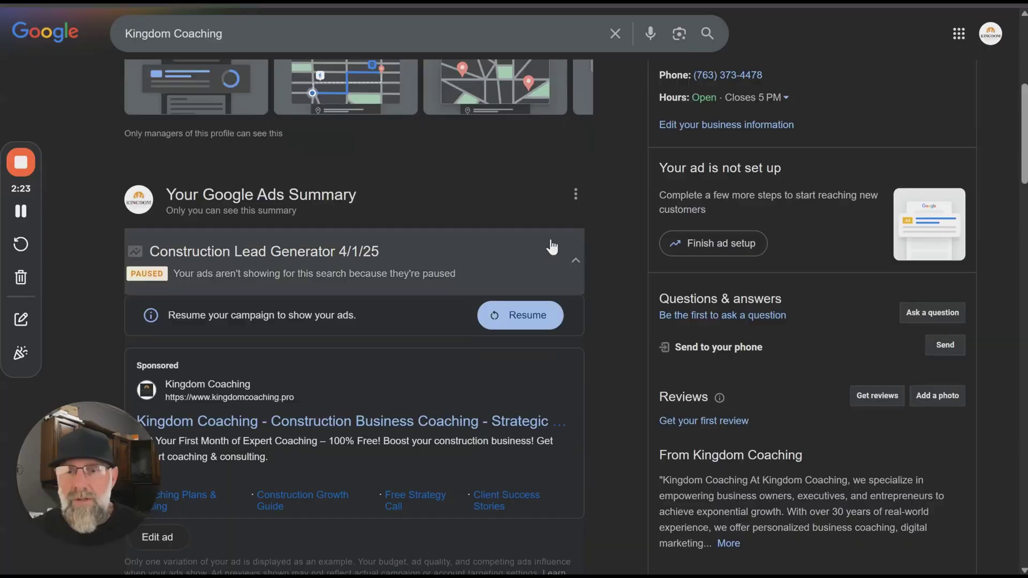
pyautogui.scroll(5, 552, 246)
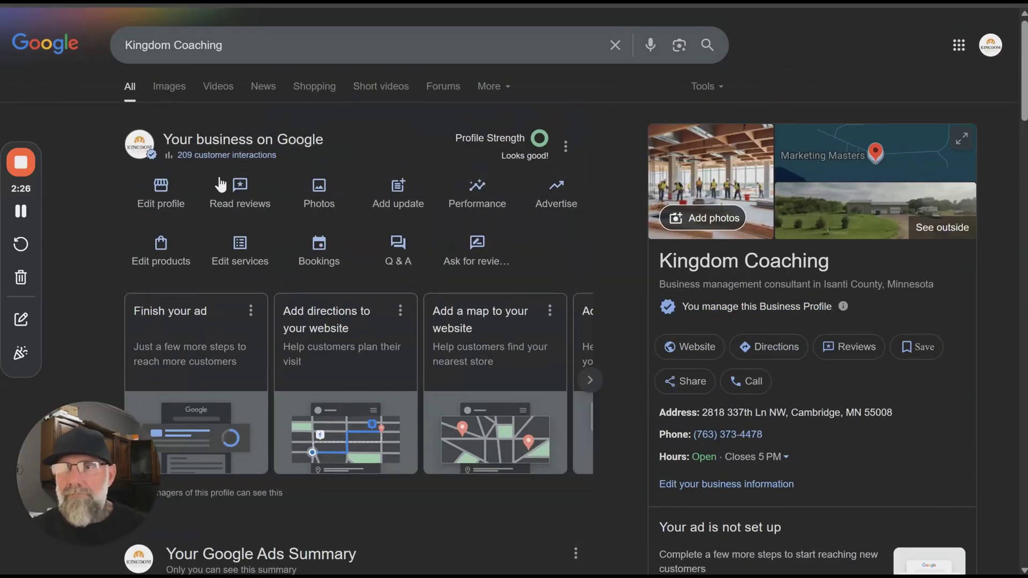